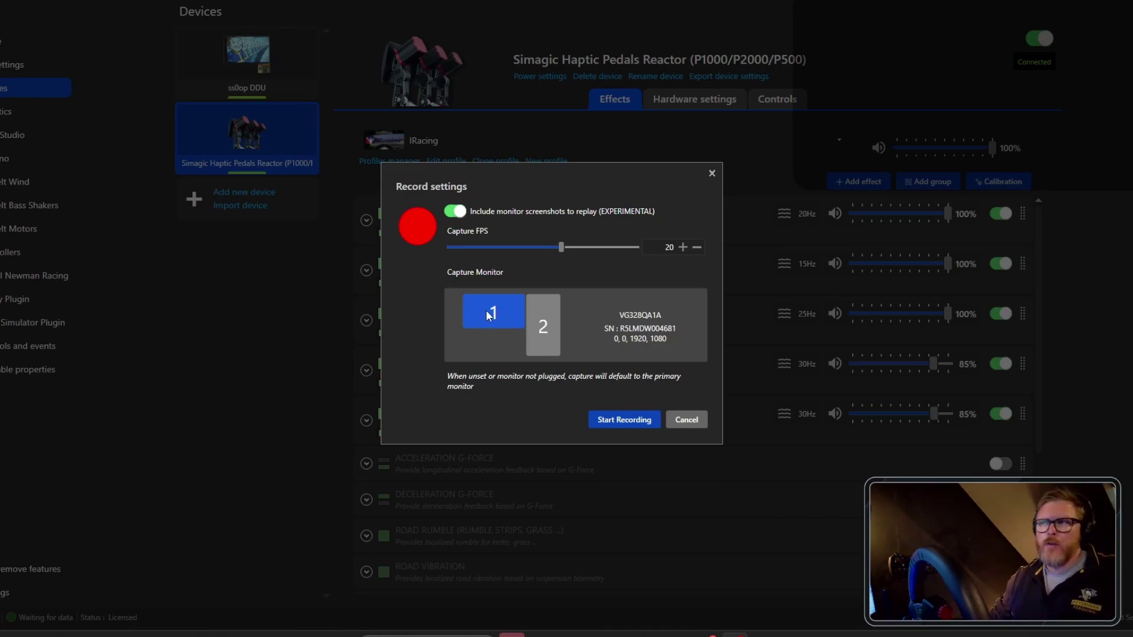
- Start the telemetry recording with 20 FPS screenshots and minimize SimHub to the desktop
click(613, 418)
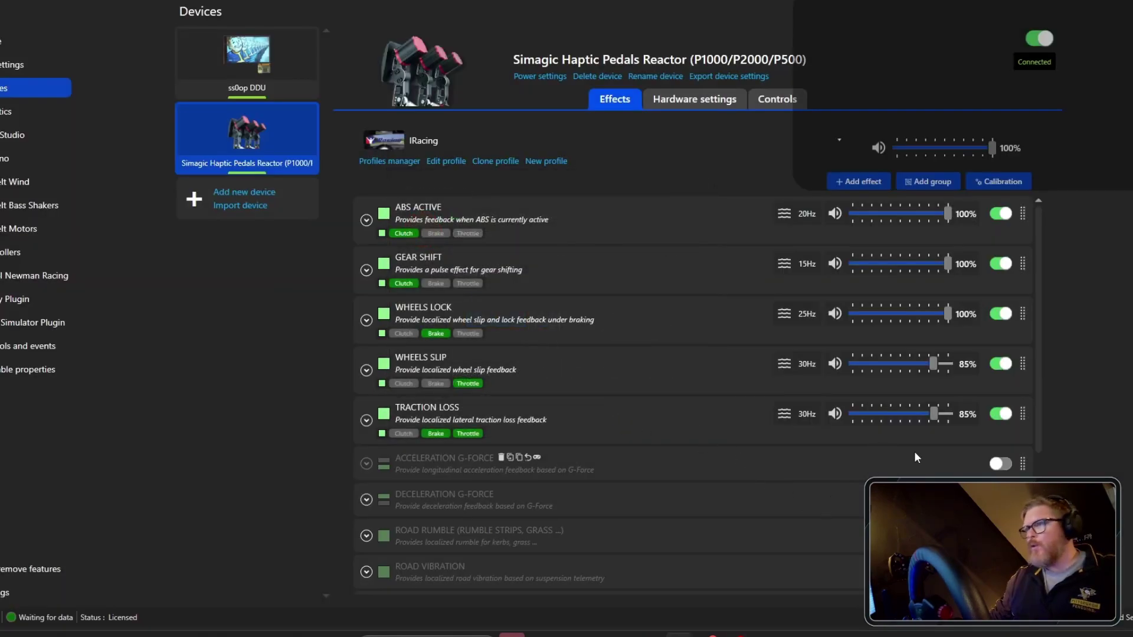
click(1084, 1)
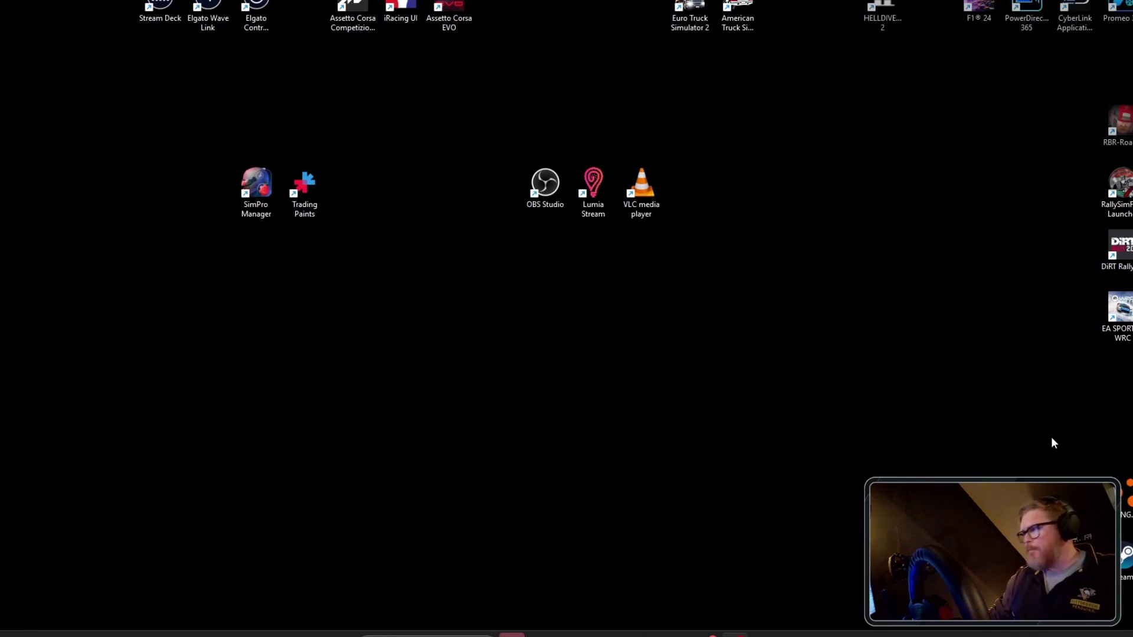
- Launch Dirt Rally 2.0 and start a Freeplay Free Roam drive at DirtFish, Mixed Dry
double_click(1123, 267)
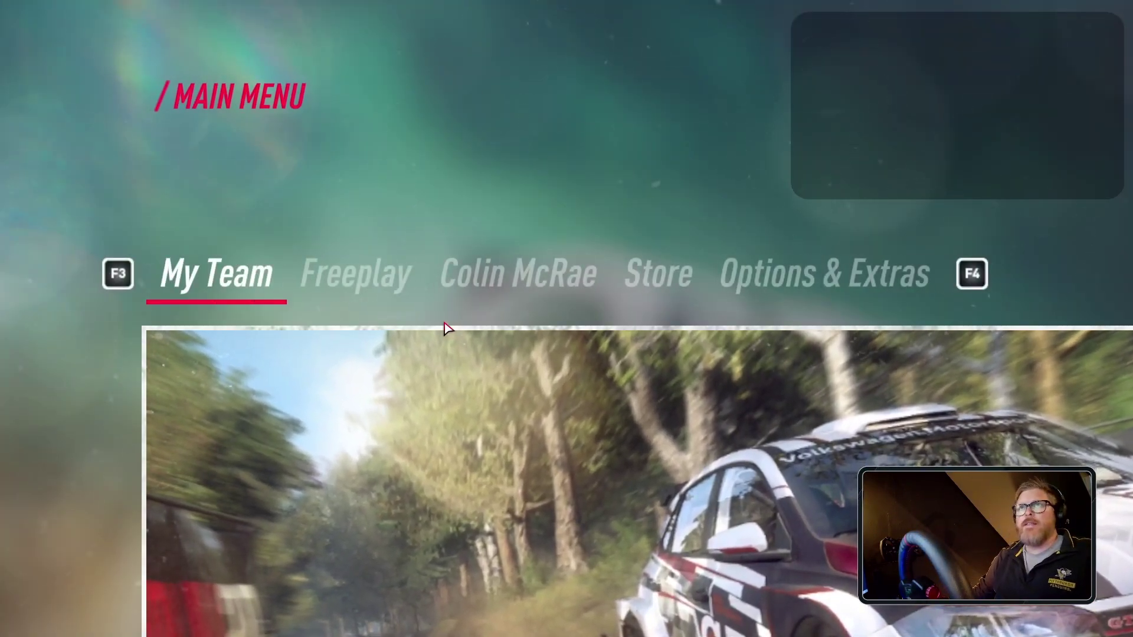
click(380, 285)
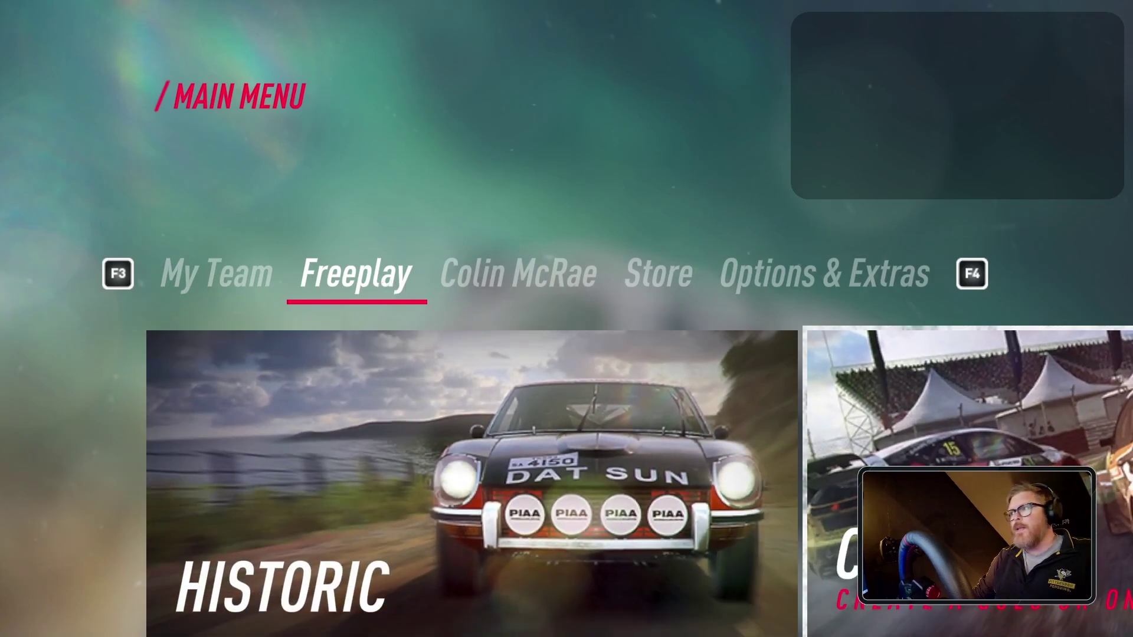
key(Return)
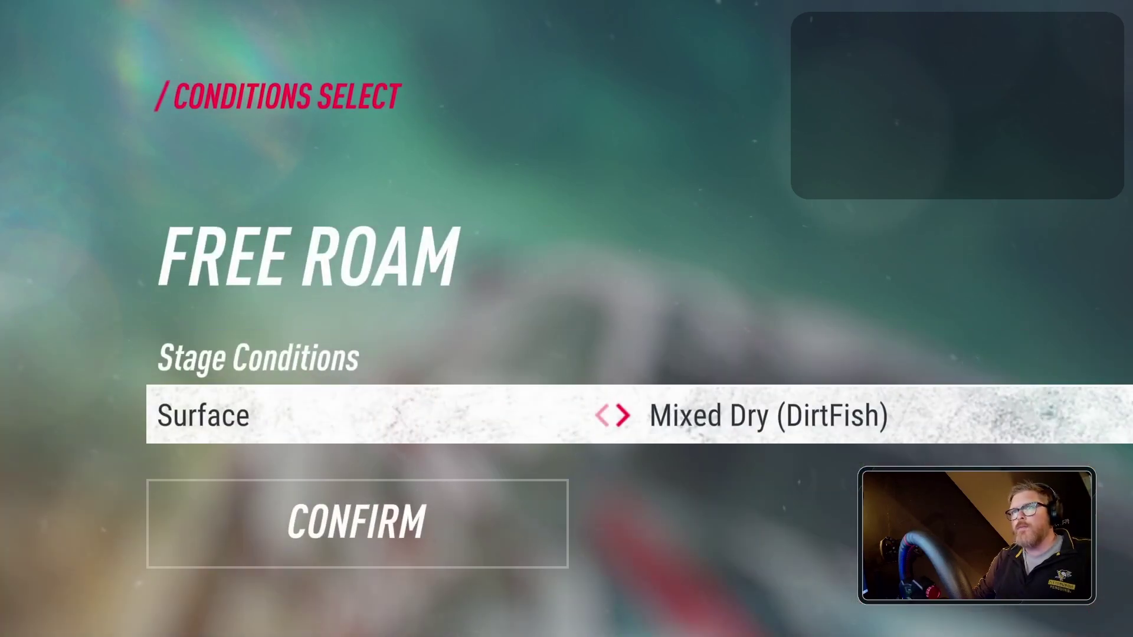
click(434, 549)
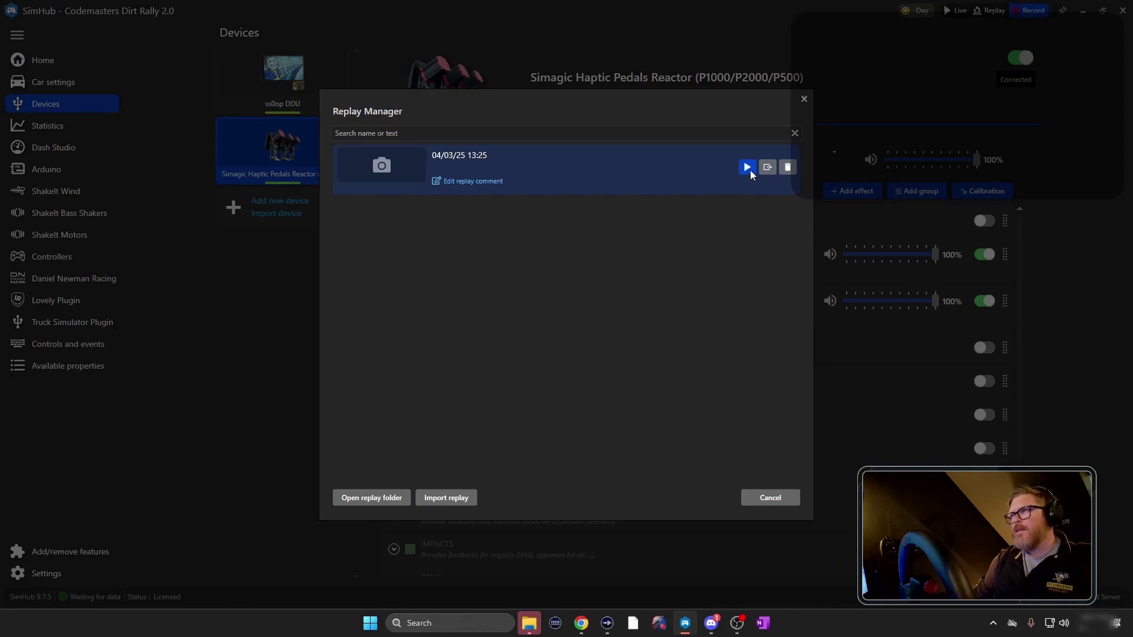
- Play the recorded Audi Sport Quattro S1 E2 Dirt Fish replay from Replay Manager
click(747, 167)
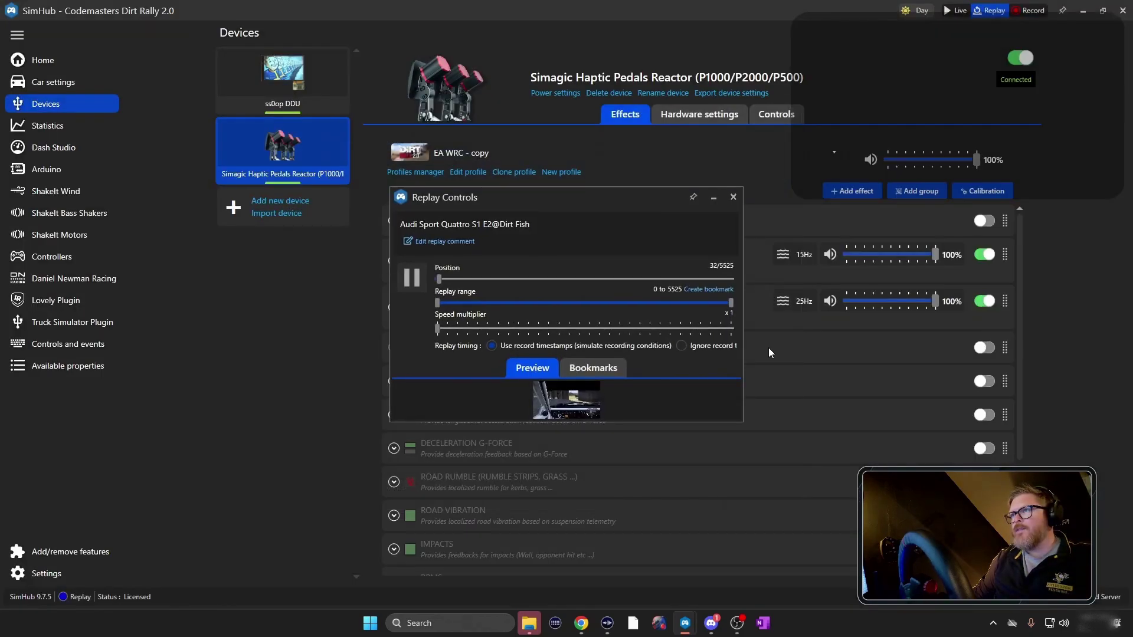
click(737, 199)
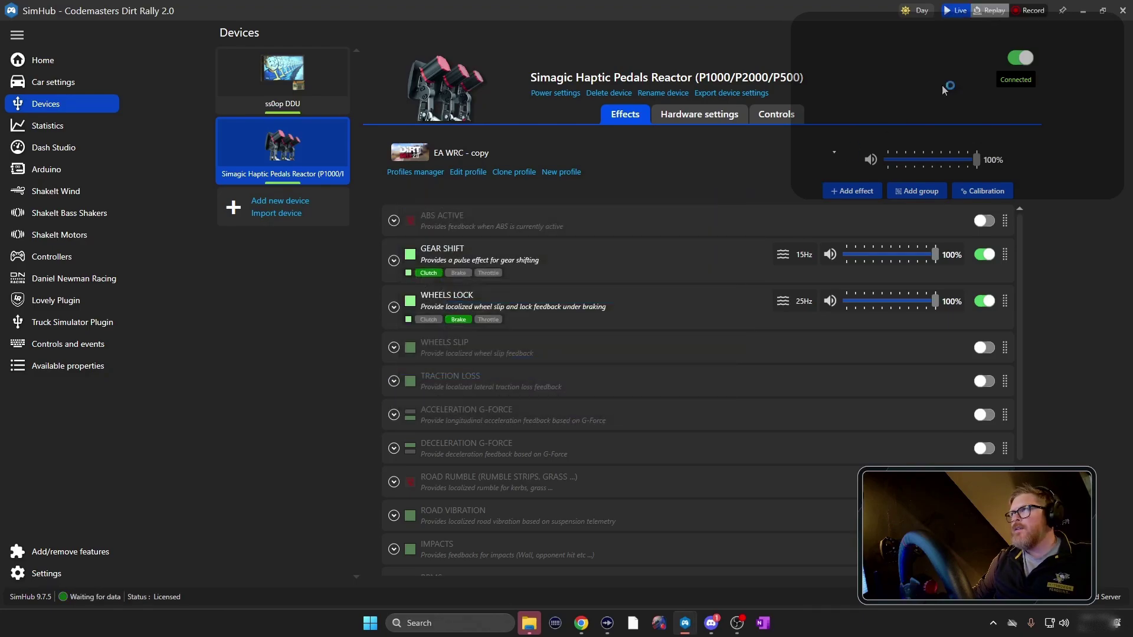
click(991, 10)
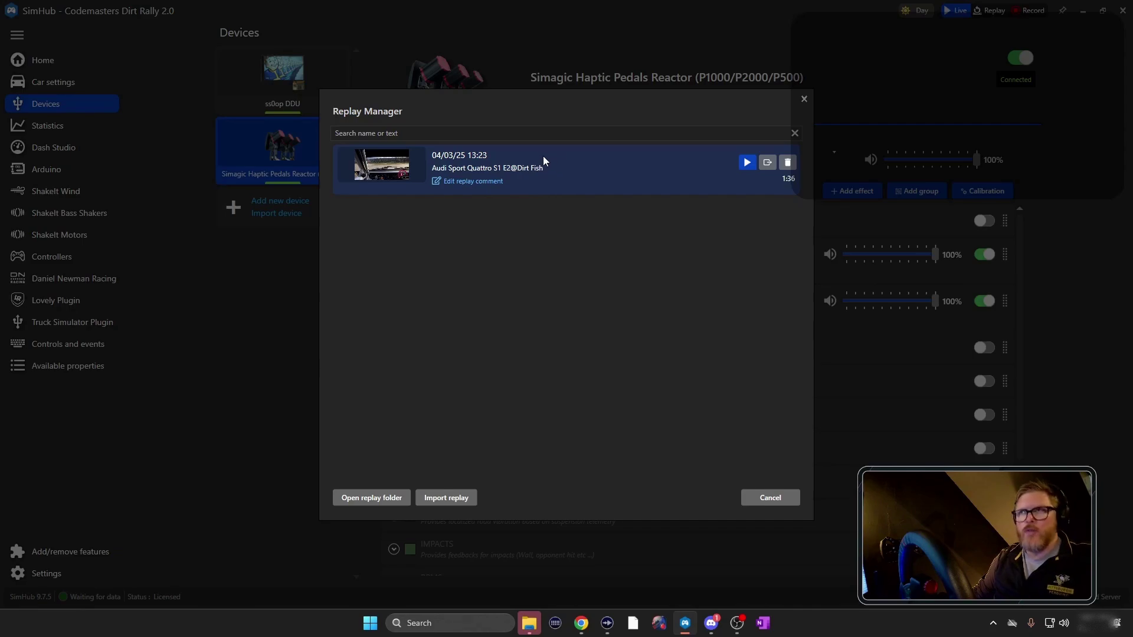
click(746, 165)
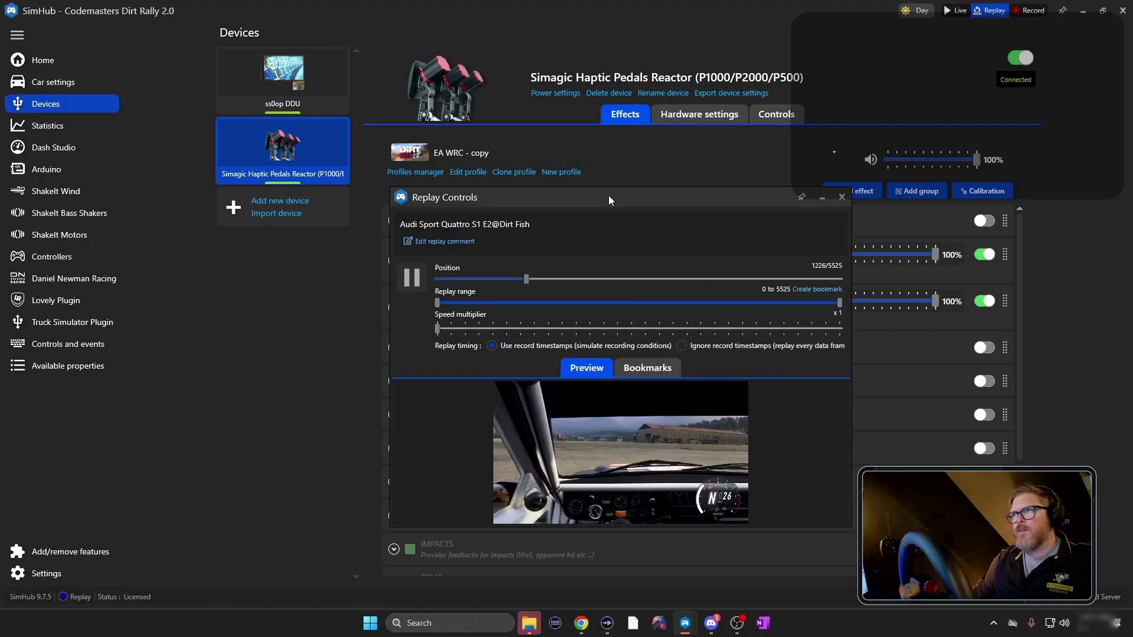
- Move the replay window aside and expand the GEAR SHIFT and ABS ACTIVE effect rows
drag(607, 196, 239, 54)
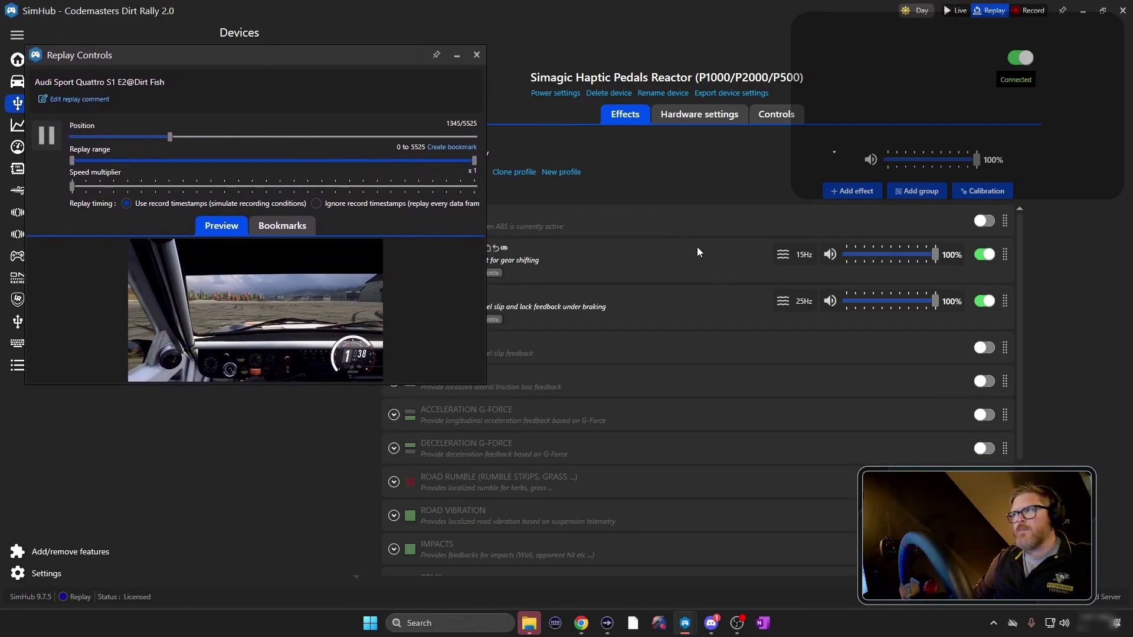
click(659, 255)
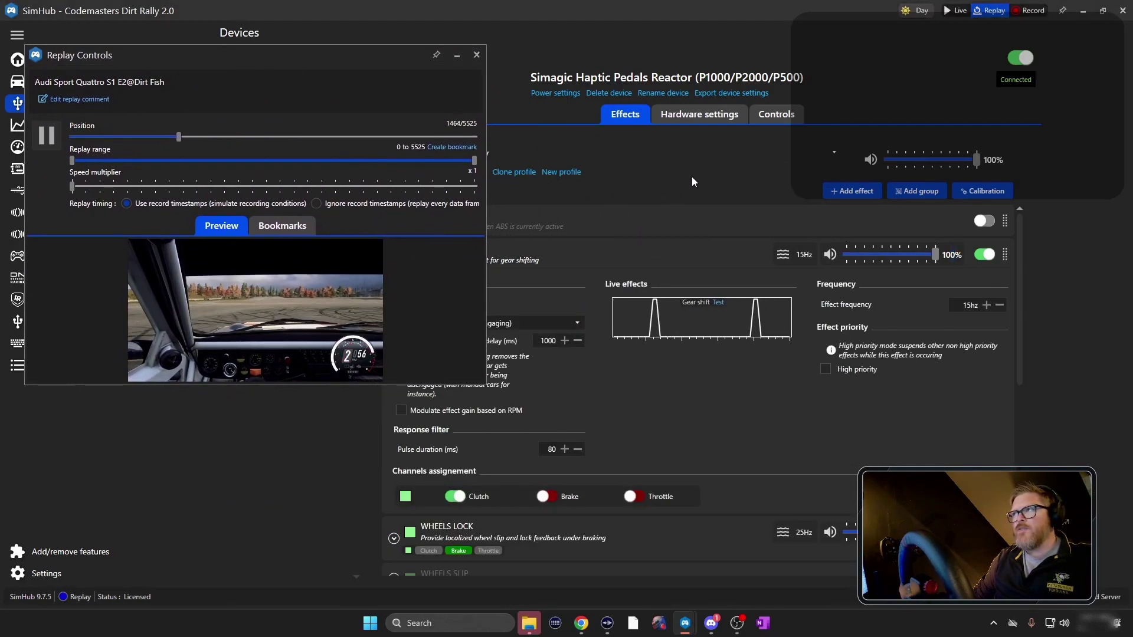
drag(342, 70, 280, 69)
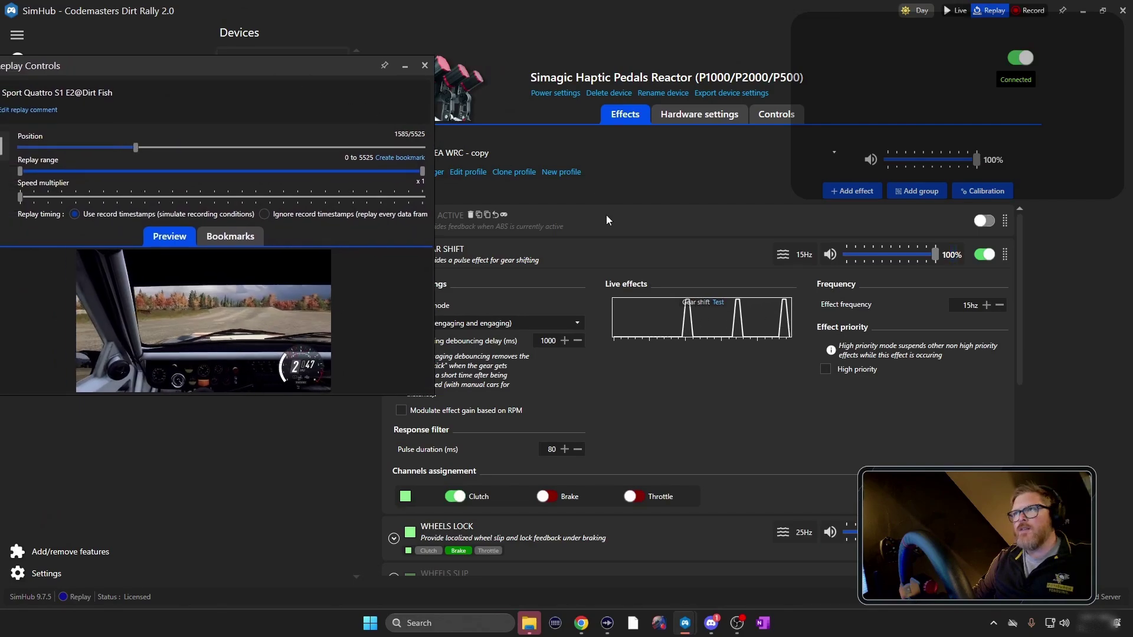
click(630, 223)
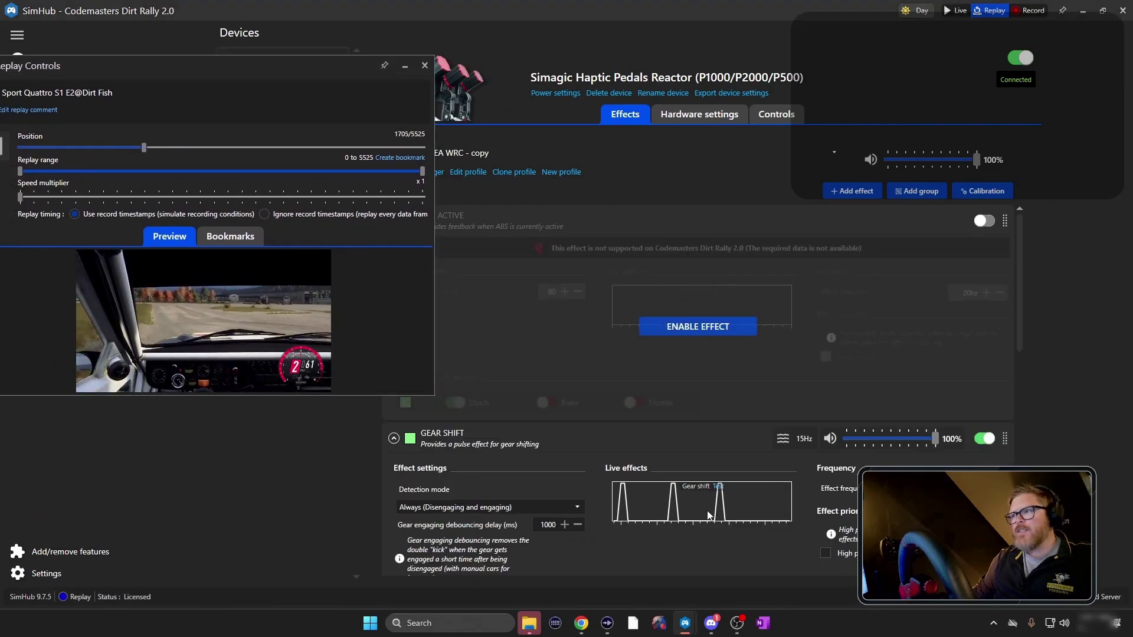
scroll(758, 471, down, 2)
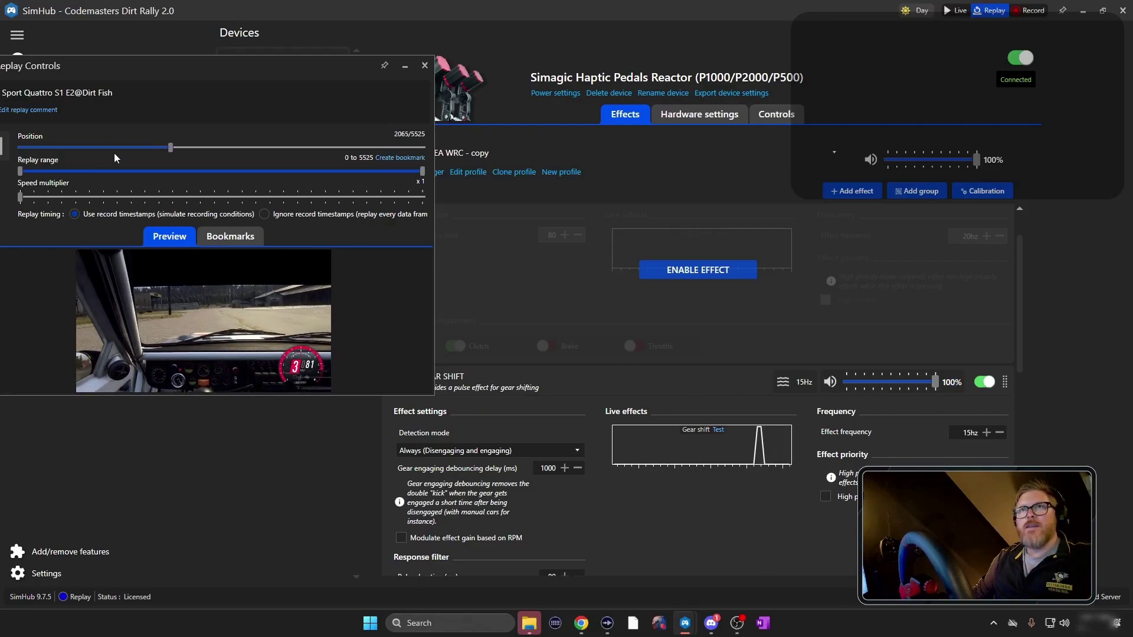
- Narrow the replay loop range to positions 2129–2483
click(25, 177)
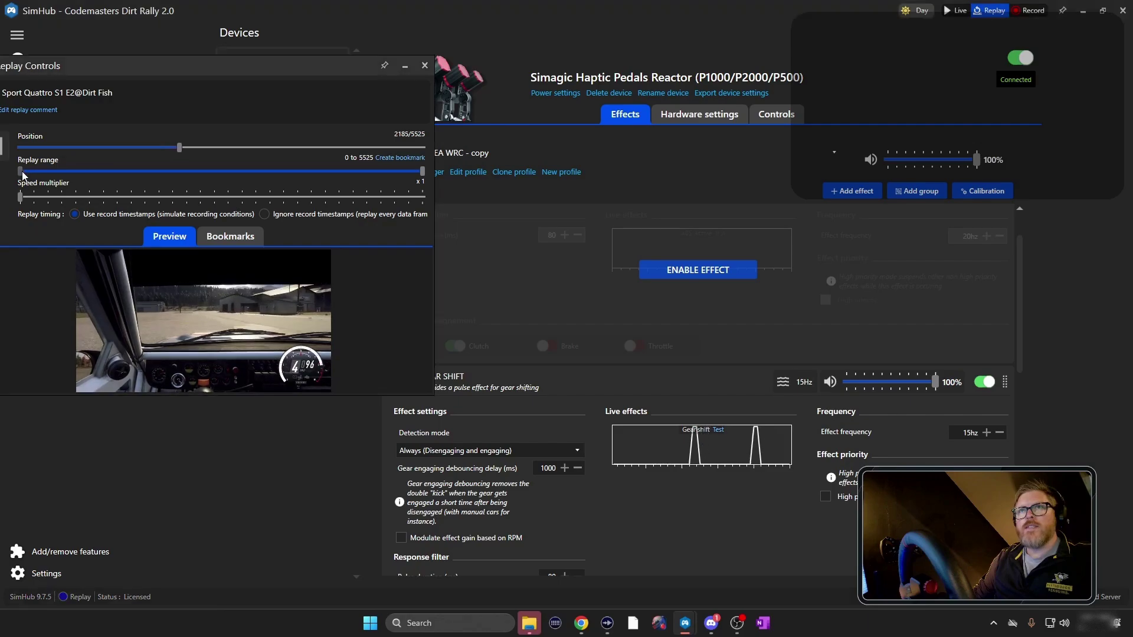
drag(26, 177, 172, 177)
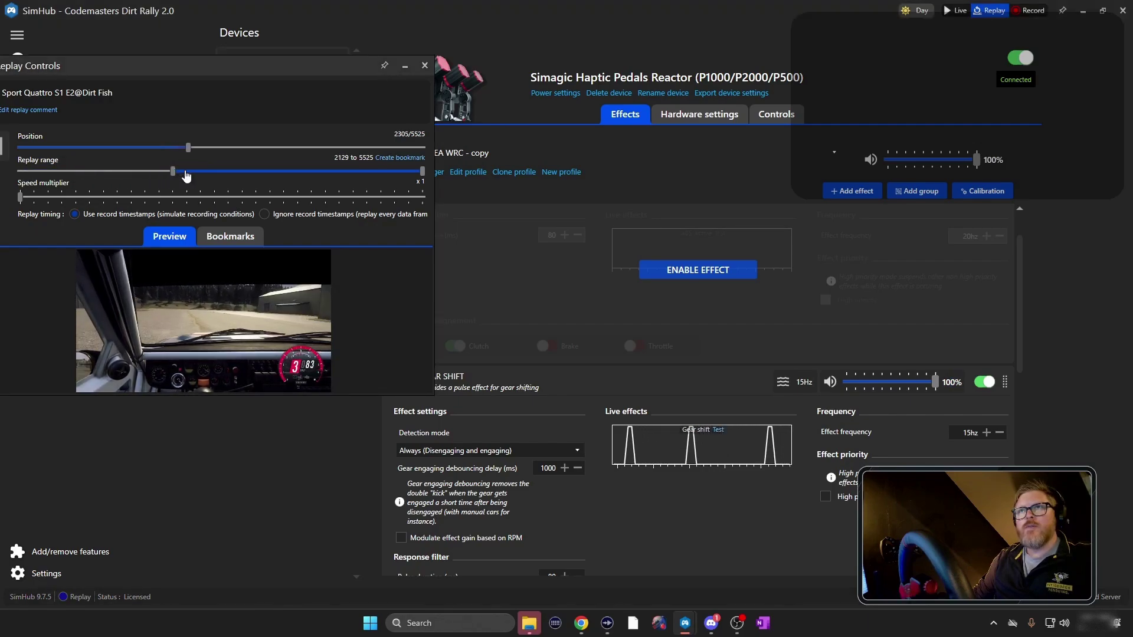
drag(421, 171, 203, 171)
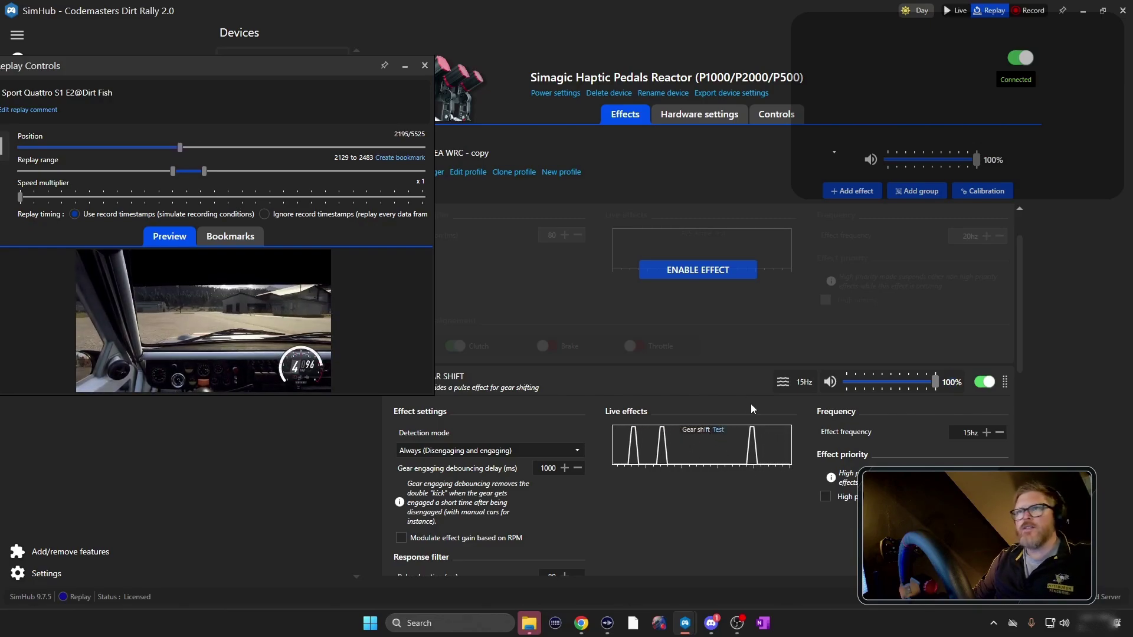
- Set the Gear Shift effect frequency to 15Hz
click(999, 433)
click(998, 433)
click(998, 433)
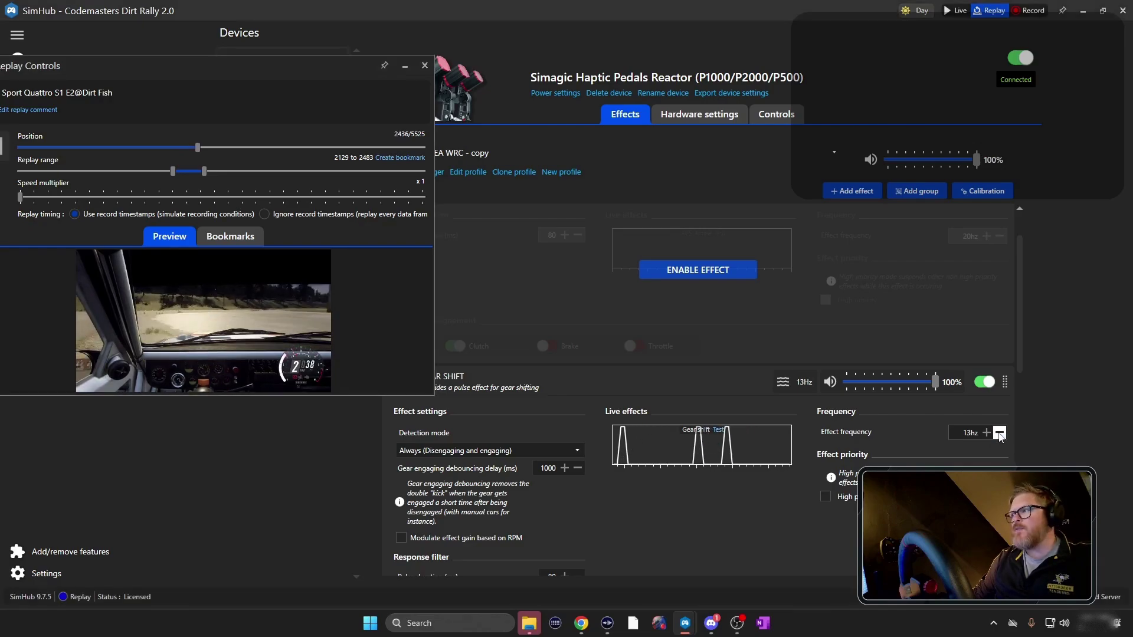
click(998, 433)
click(998, 433)
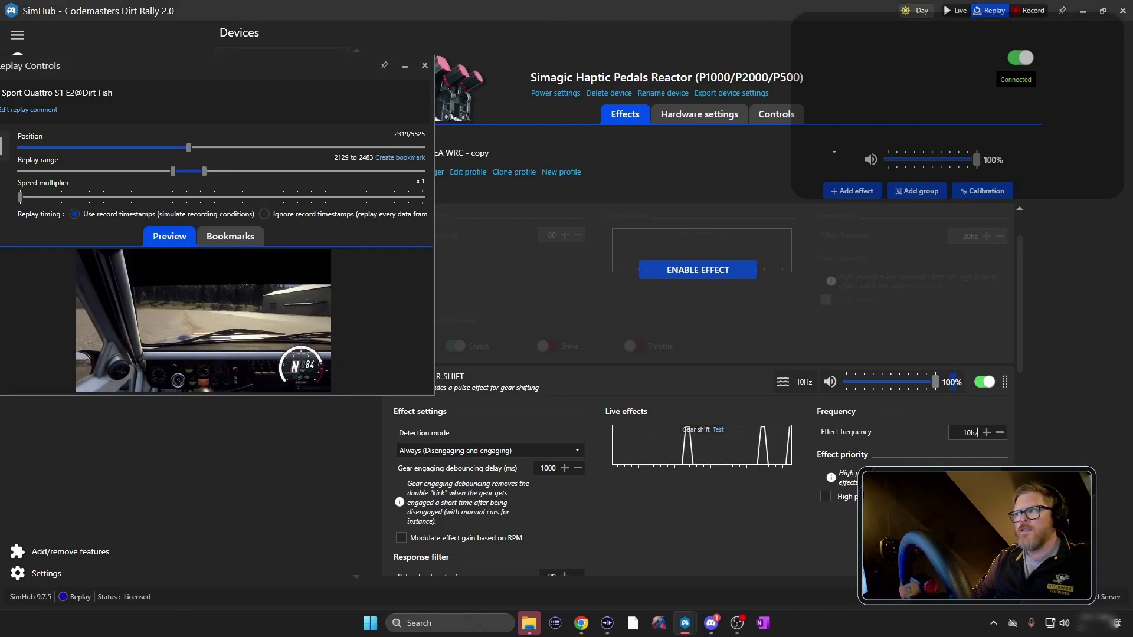
click(986, 432)
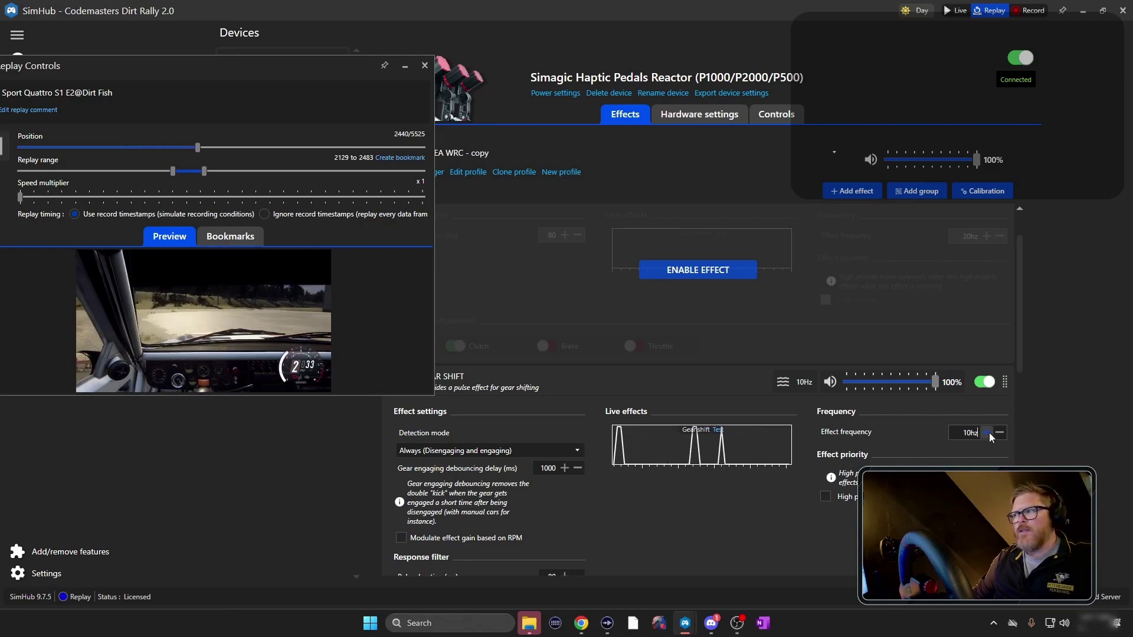
click(985, 432)
click(986, 433)
click(986, 433)
click(985, 433)
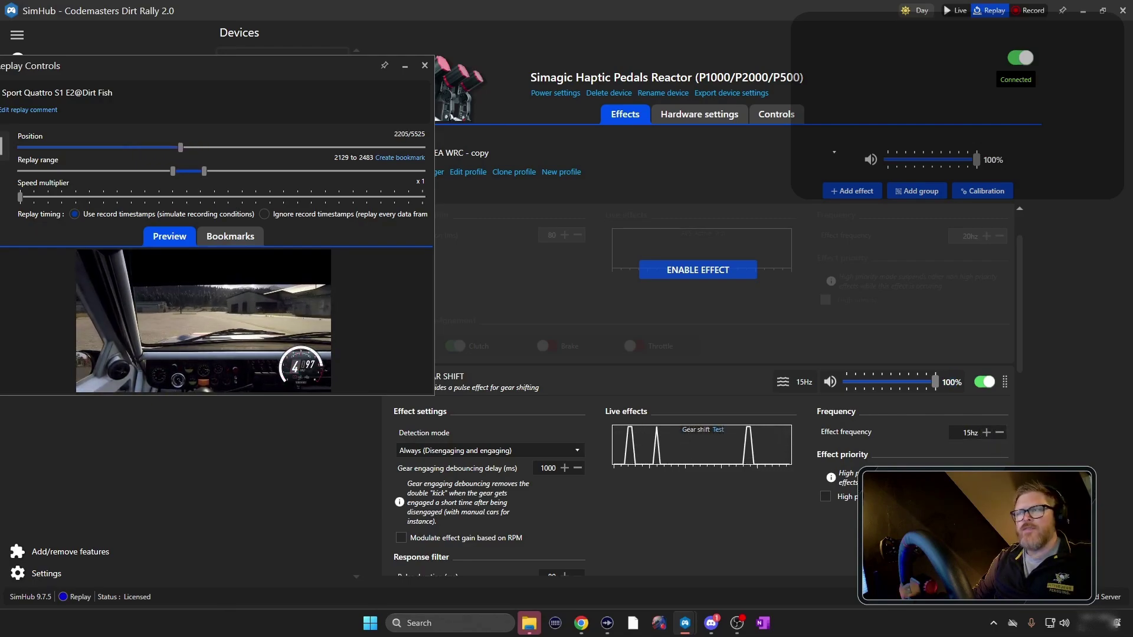
- Lower the Gear Shift engaging debouncing delay to 964 ms
click(577, 468)
click(577, 469)
click(578, 468)
click(578, 469)
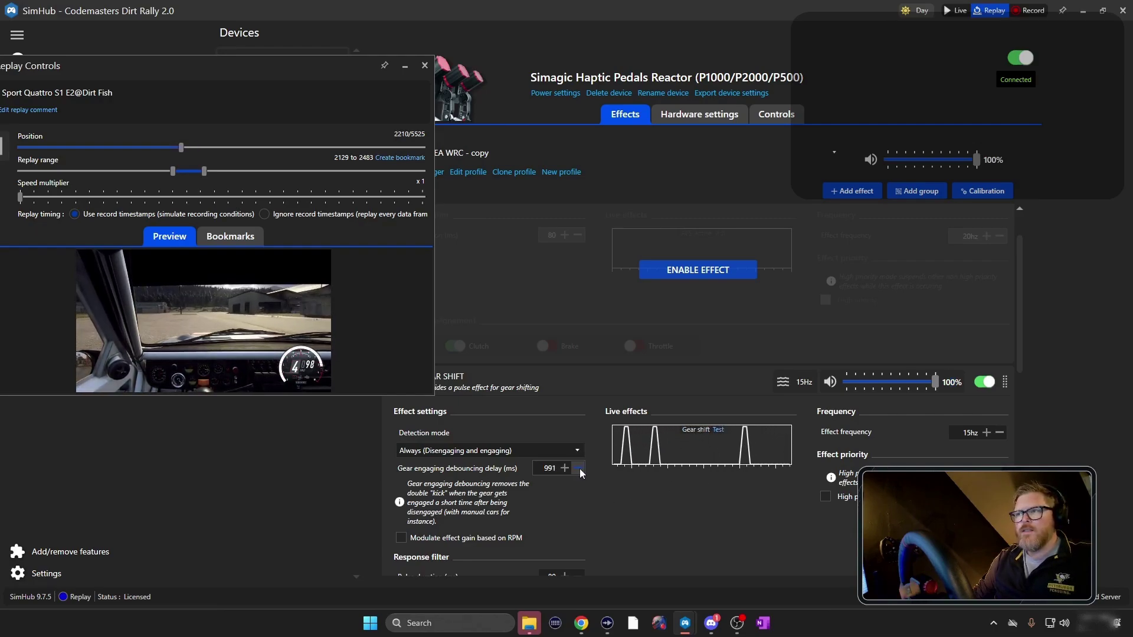
click(578, 469)
click(579, 469)
click(578, 469)
click(578, 469)
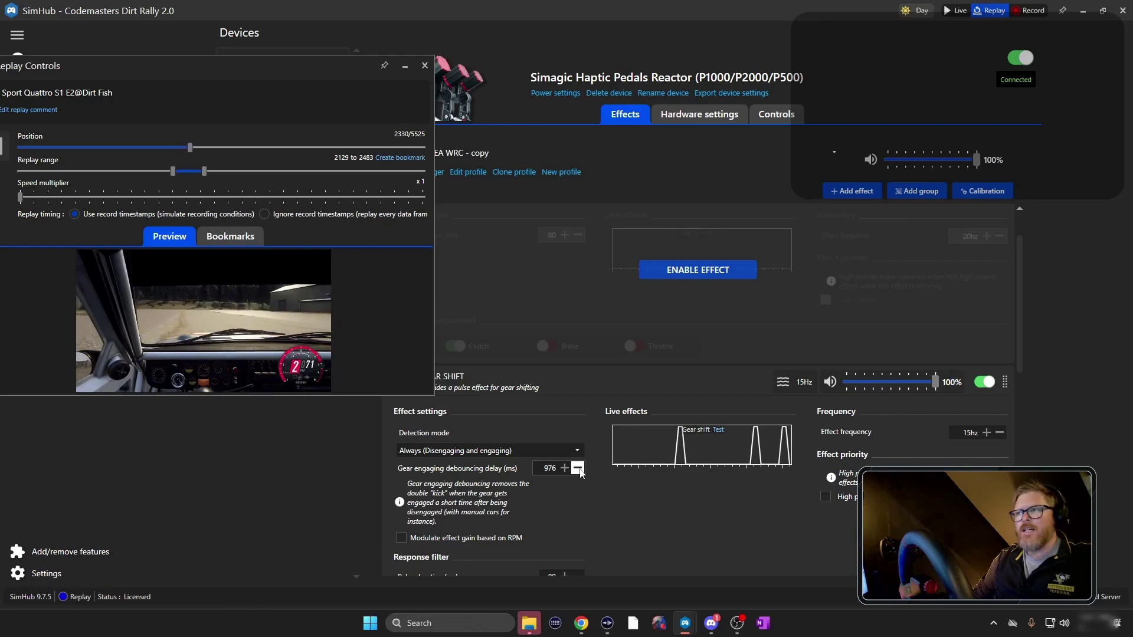
click(578, 469)
click(579, 469)
click(578, 468)
click(578, 469)
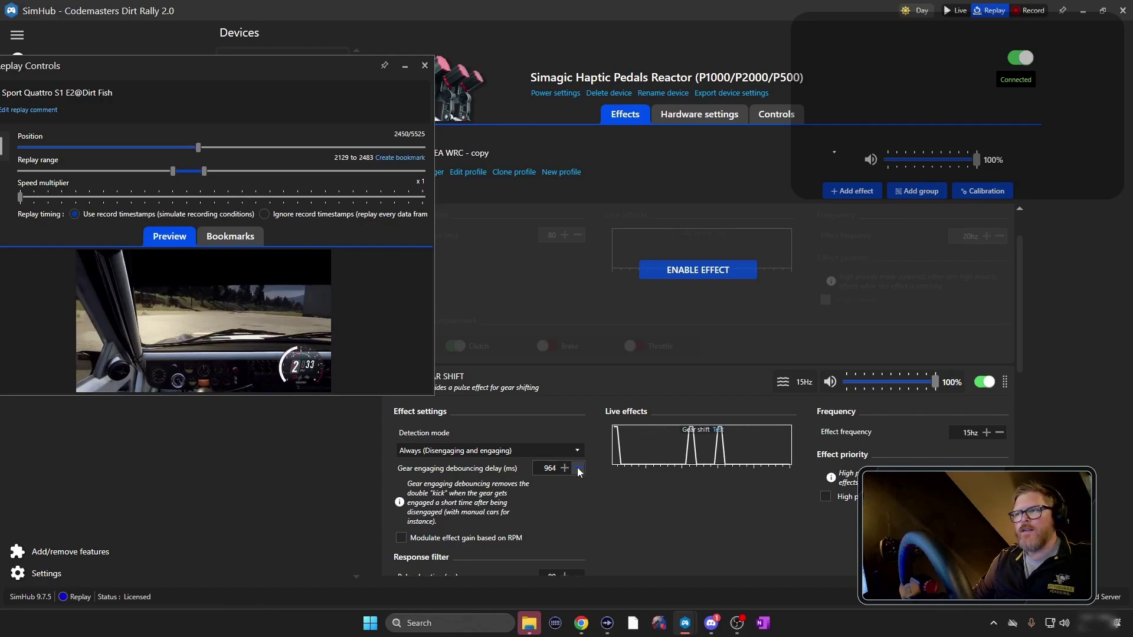
click(578, 469)
- Move the replay loop range to frames 3930–4308
scroll(590, 461, down, 4)
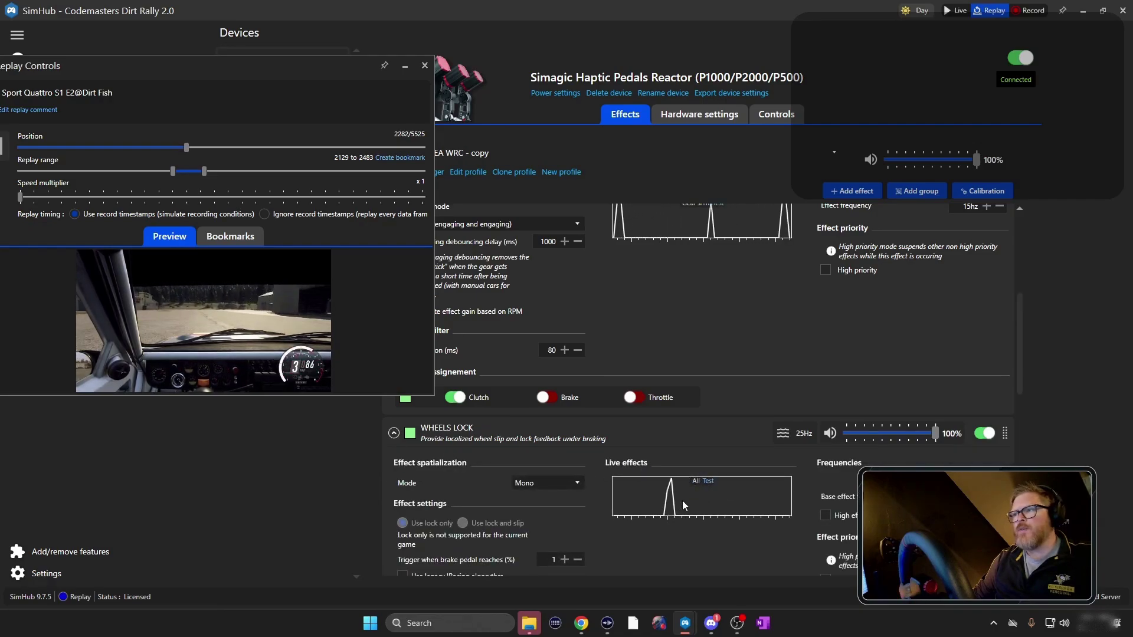
scroll(709, 497, down, 1)
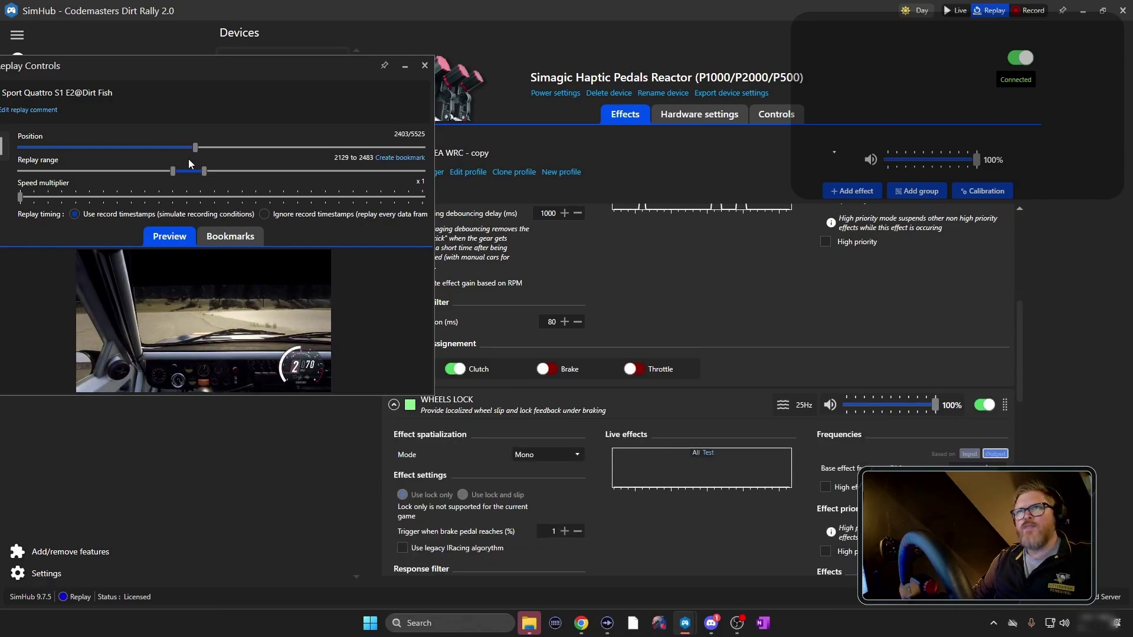
drag(204, 171, 334, 179)
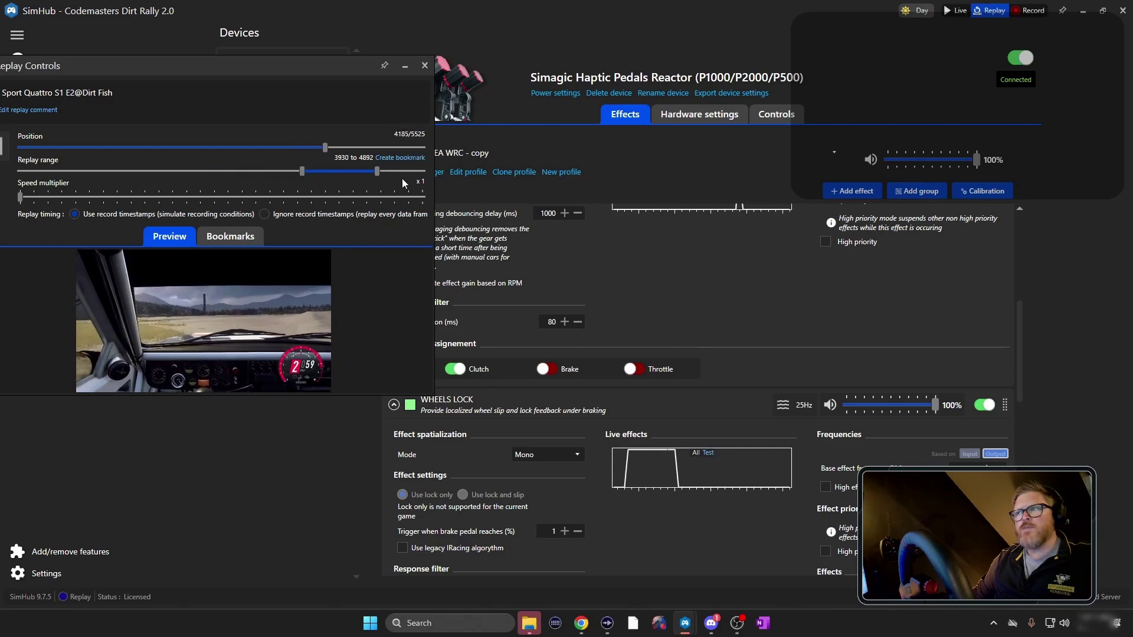
drag(377, 172, 335, 171)
- Switch off the Gear Shift pedal effect
scroll(779, 317, up, 3)
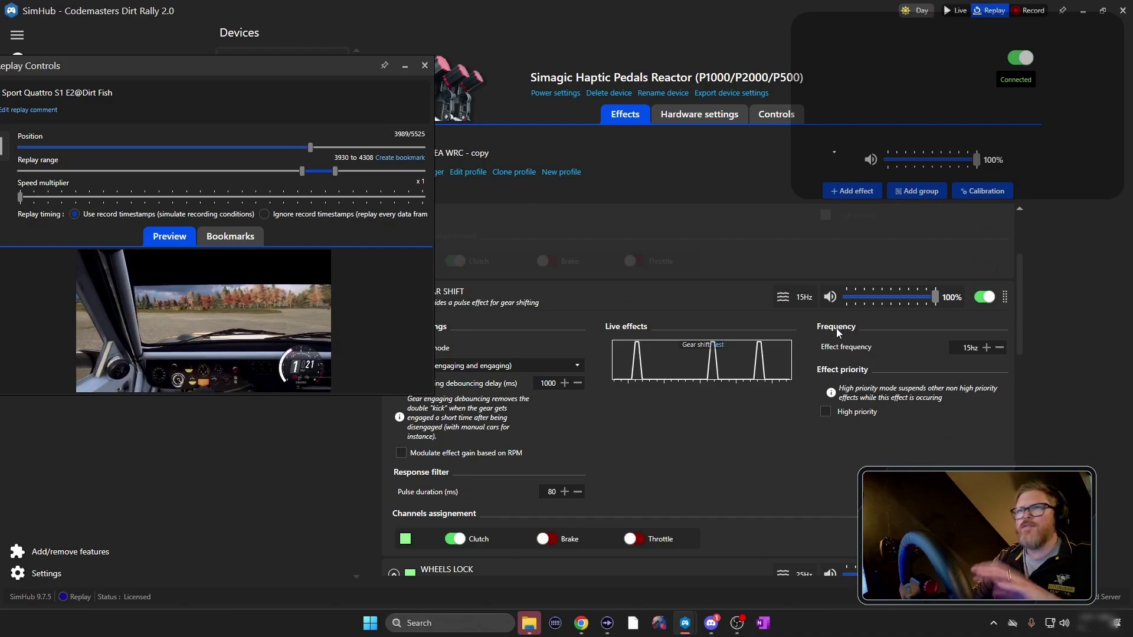
scroll(794, 365, down, 3)
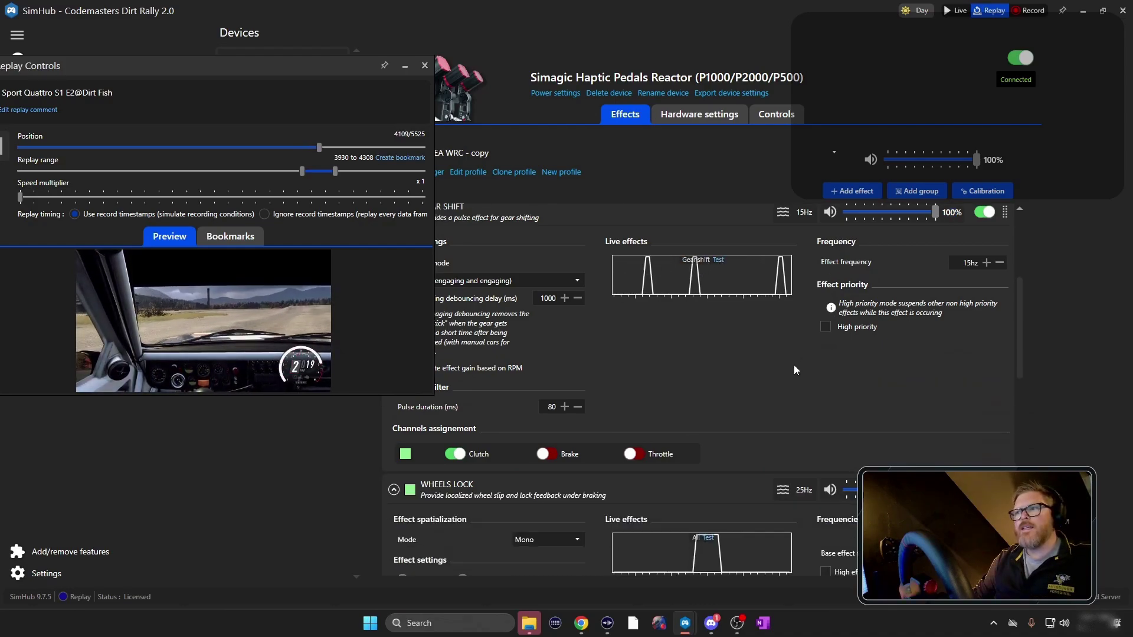
click(984, 212)
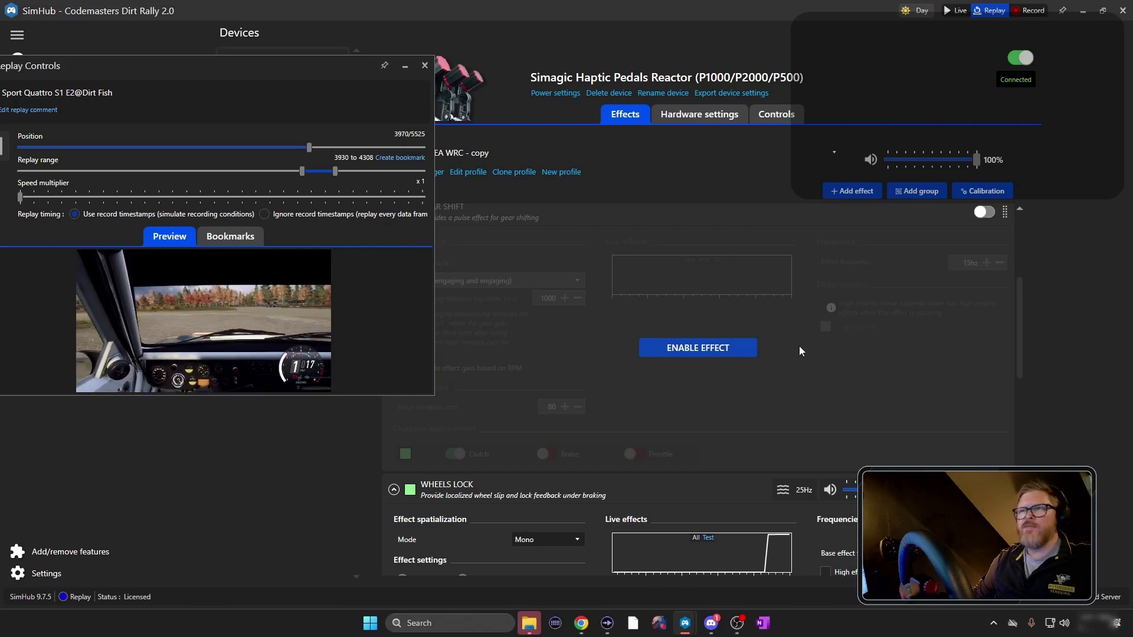
- Raise the Wheels Lock response filter threshold to 10
scroll(801, 345, down, 3)
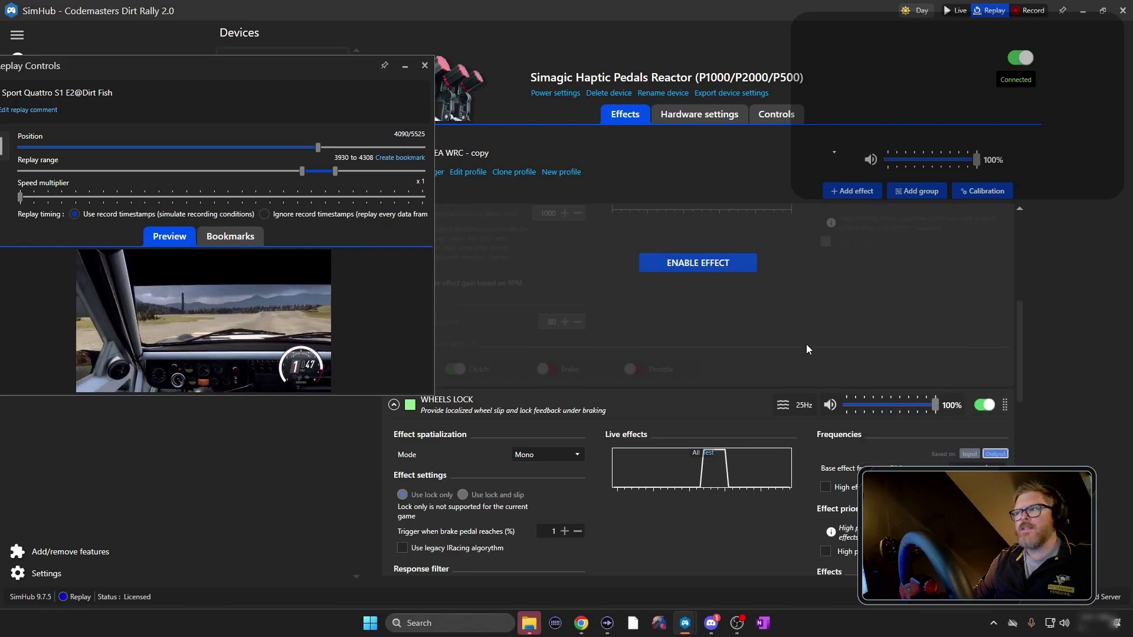
scroll(806, 349, down, 5)
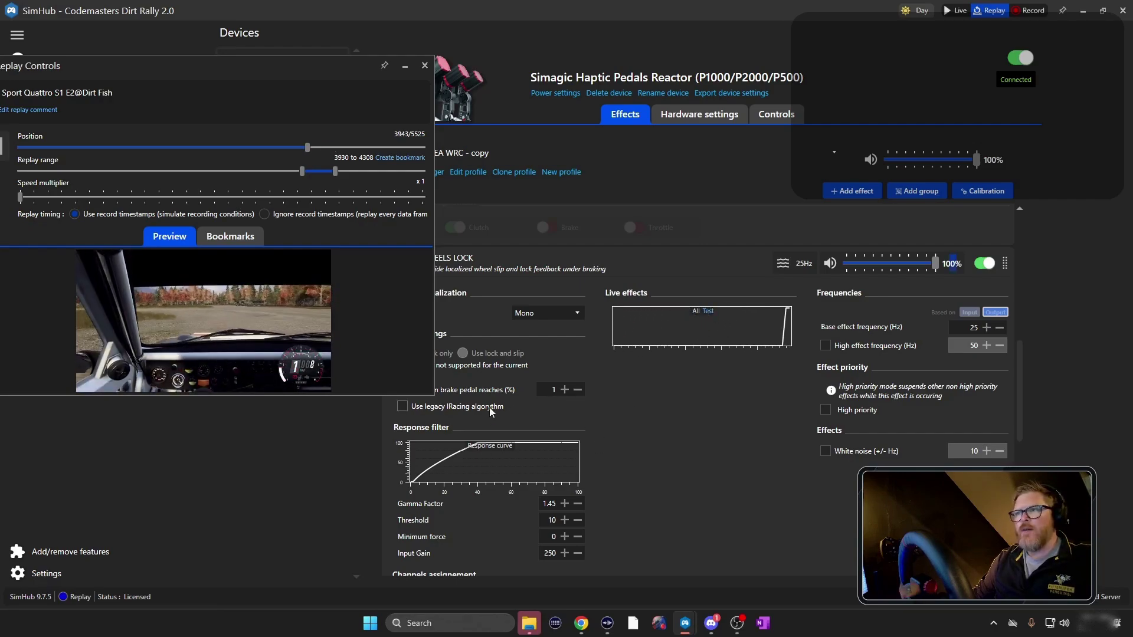
scroll(479, 443, down, 5)
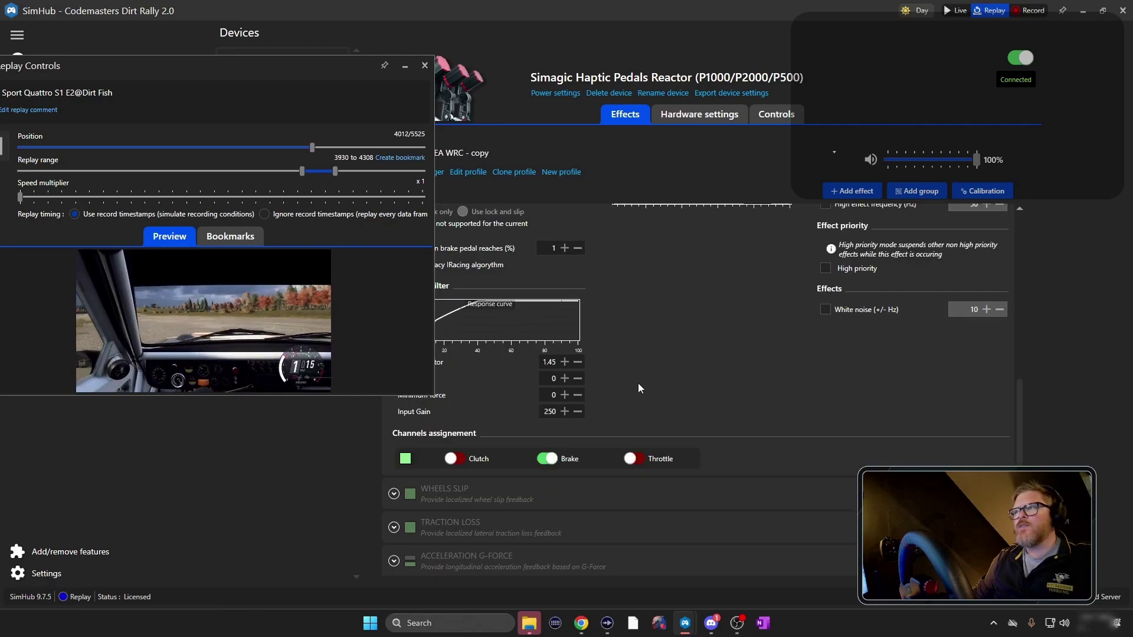
scroll(638, 384, up, 6)
scroll(621, 398, down, 3)
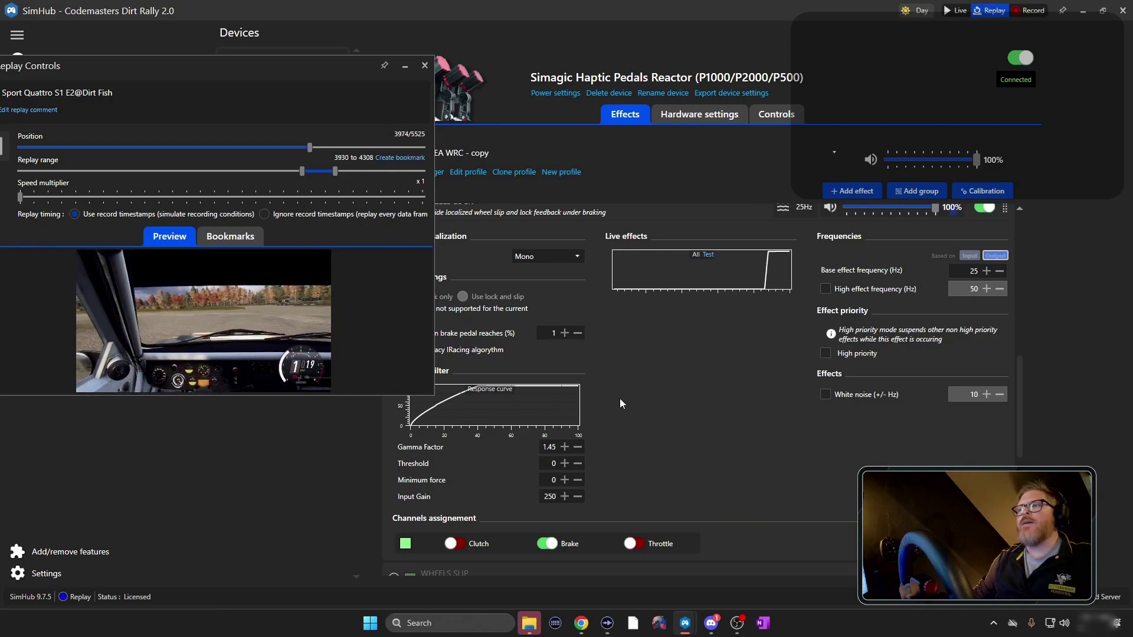
scroll(618, 398, down, 1)
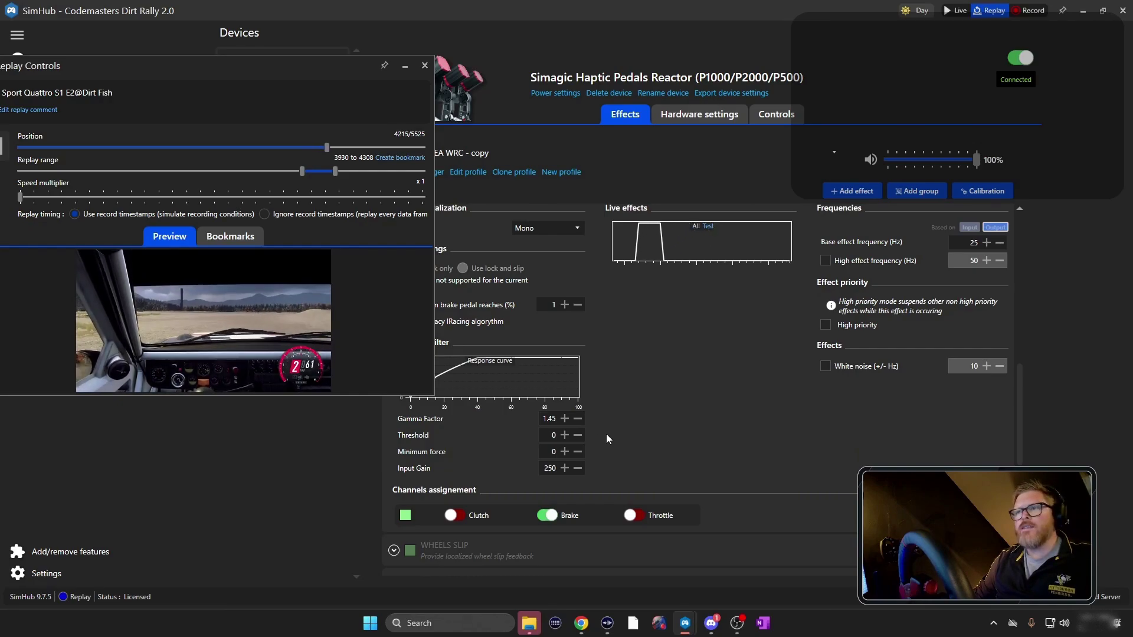
click(565, 435)
scroll(563, 433, up, 3)
scroll(890, 362, down, 1)
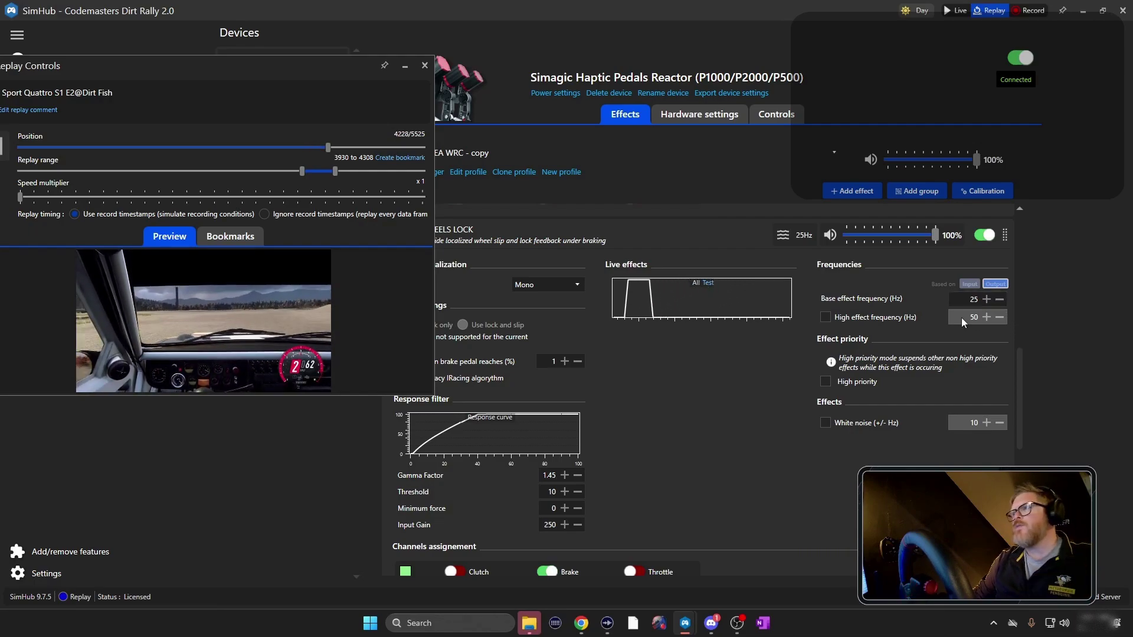
scroll(741, 380, up, 5)
scroll(834, 384, down, 2)
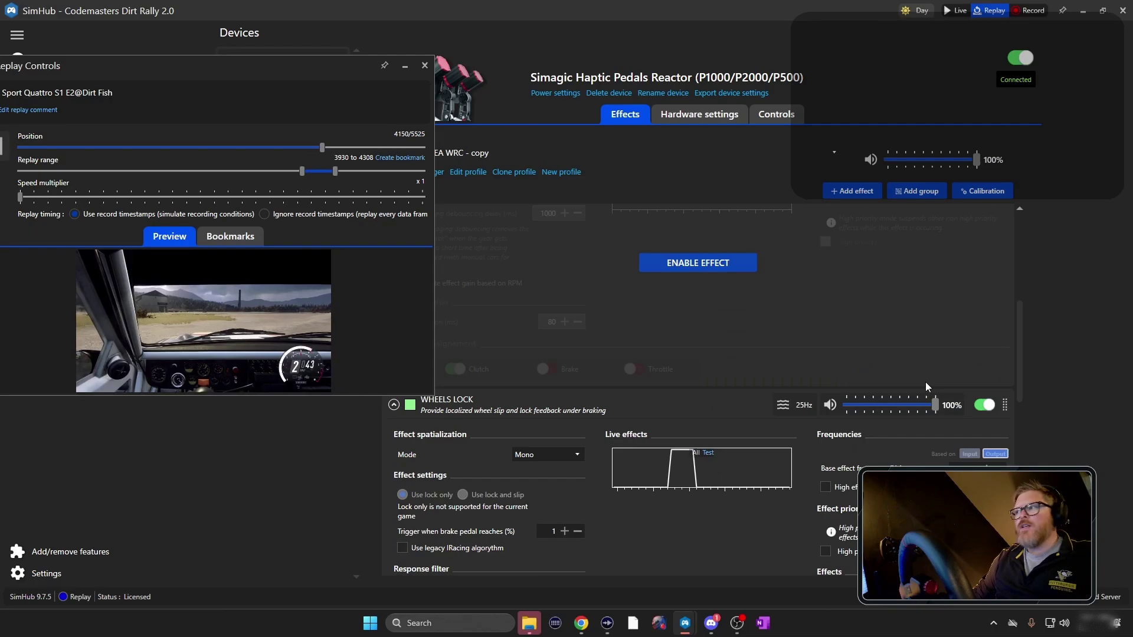
scroll(885, 385, down, 1)
scroll(826, 383, up, 1)
scroll(678, 407, up, 2)
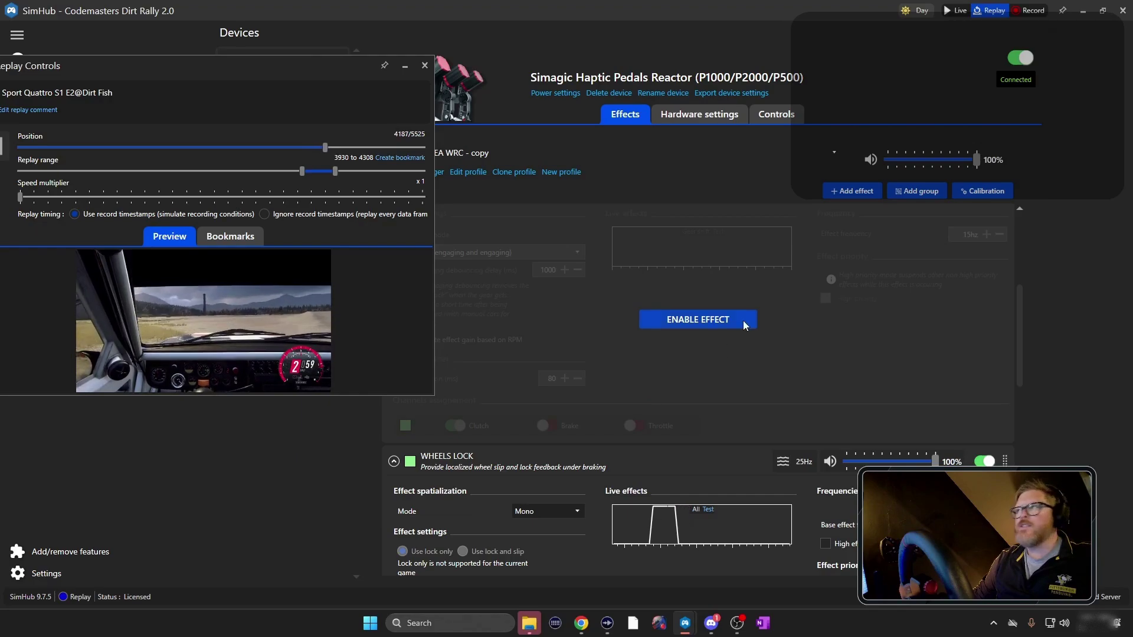
scroll(730, 348, down, 3)
scroll(731, 351, down, 10)
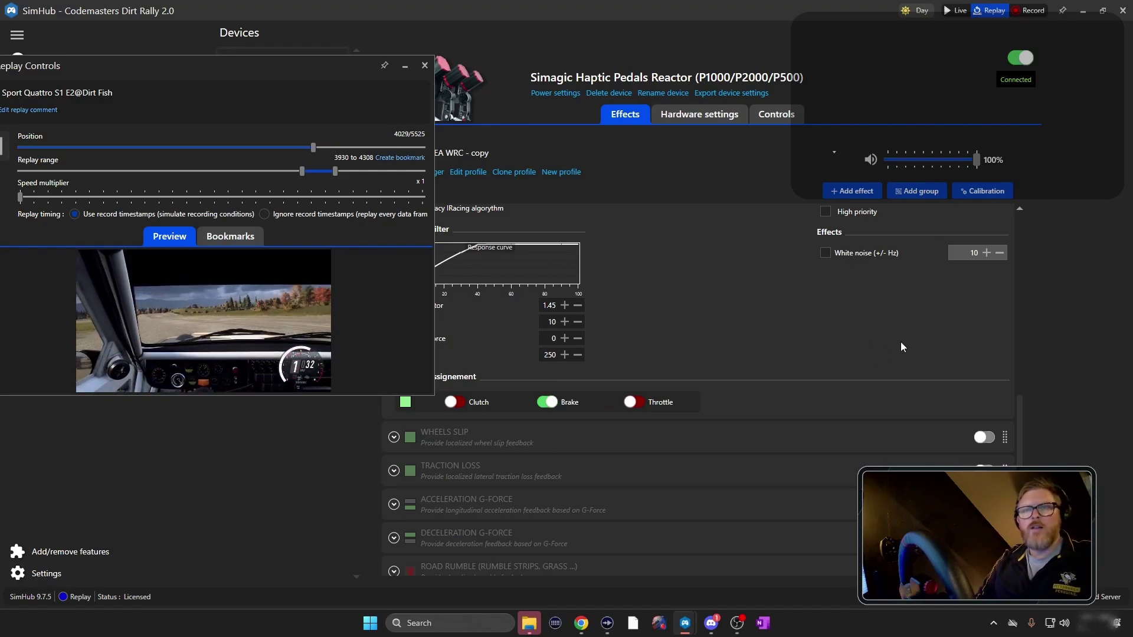
- Stop the replay and switch SimHub back to Live mode, closing the replay controls
click(959, 13)
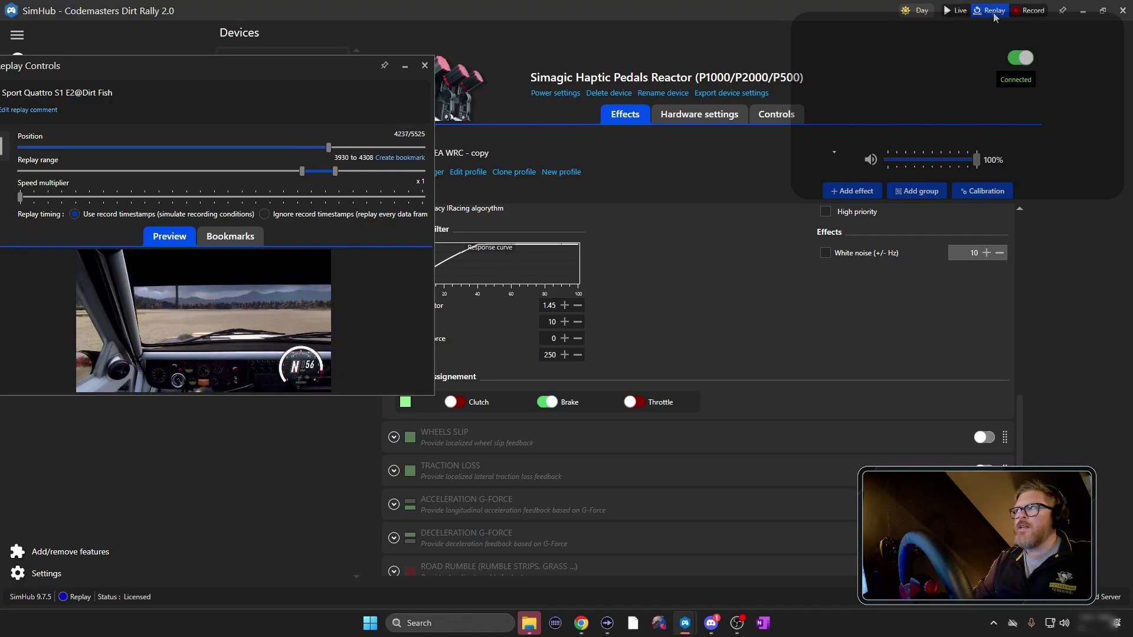
click(994, 11)
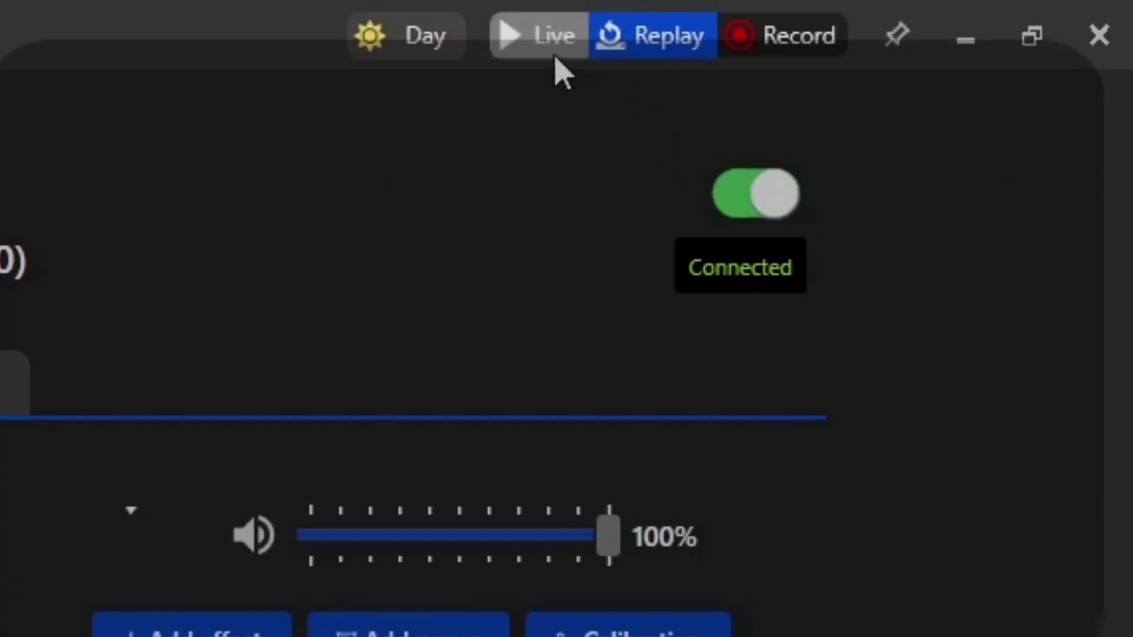
click(549, 37)
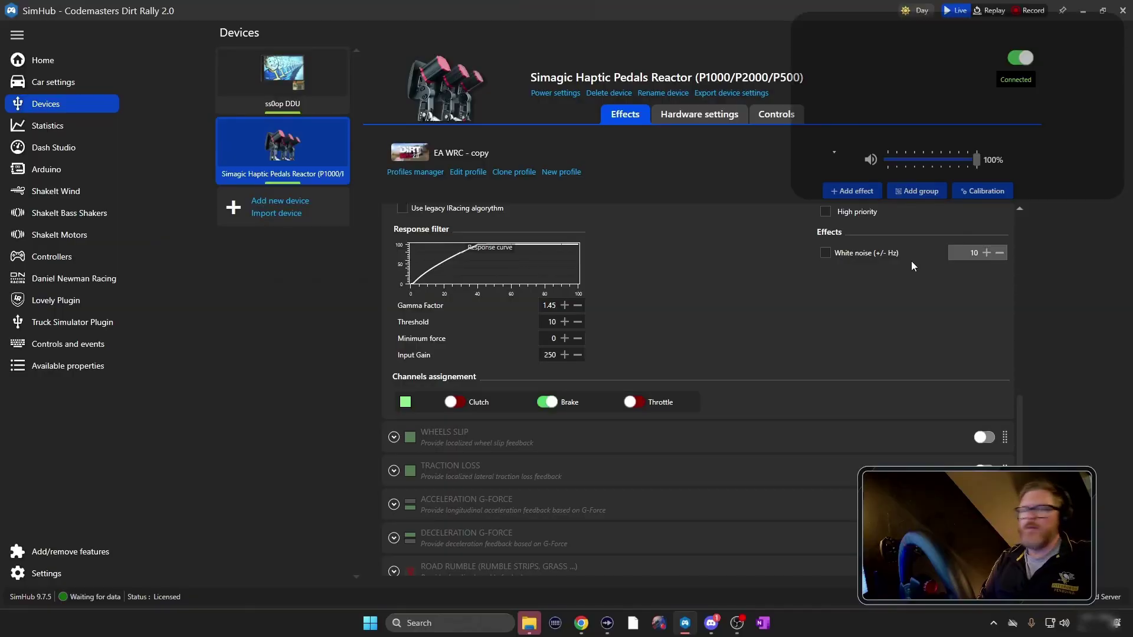